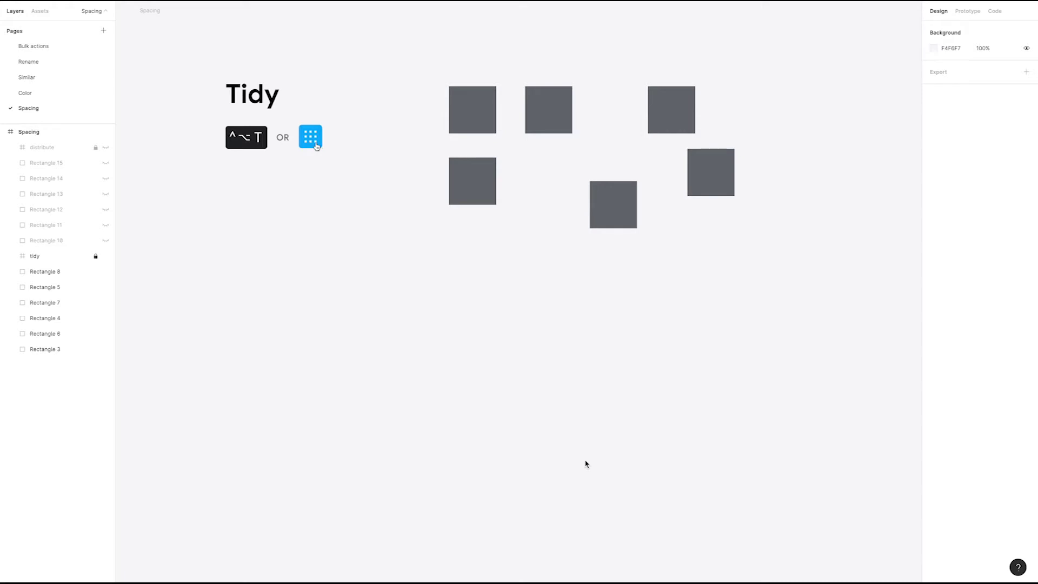
Select all six scattered grey squares together.
click(472, 180)
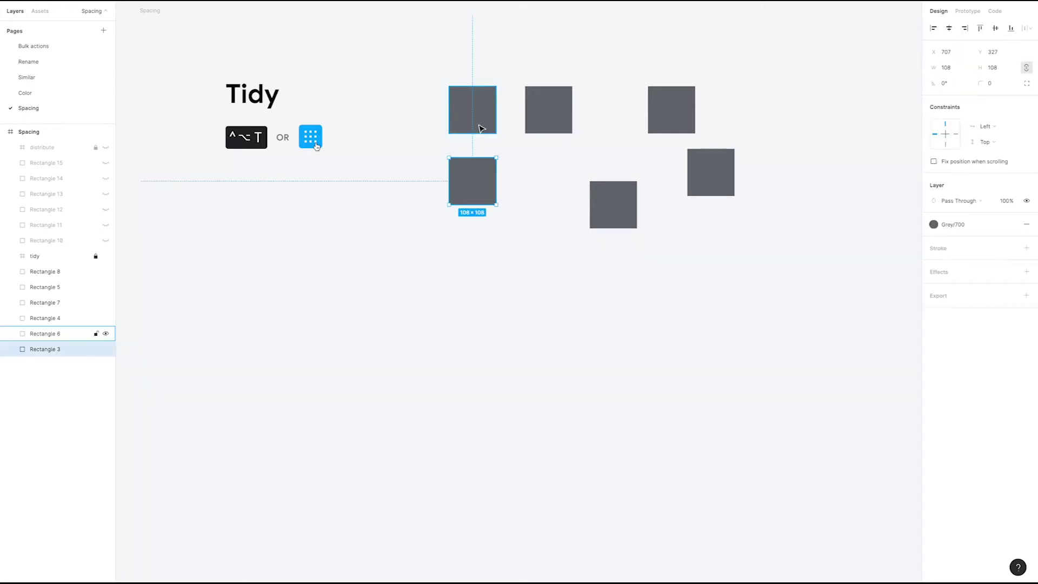
shift+click(473, 109)
shift+click(549, 110)
shift+click(613, 205)
shift+click(671, 109)
shift+click(712, 173)
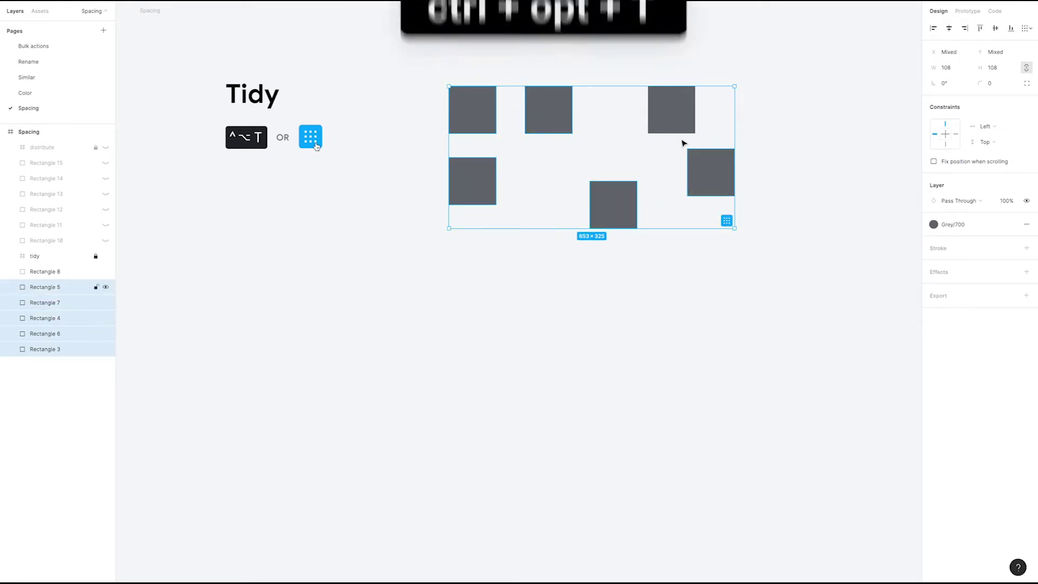
Try the Ctrl+Alt+T tidy shortcut and bring up the tidy and distribute options.
key(ctrl+alt+t)
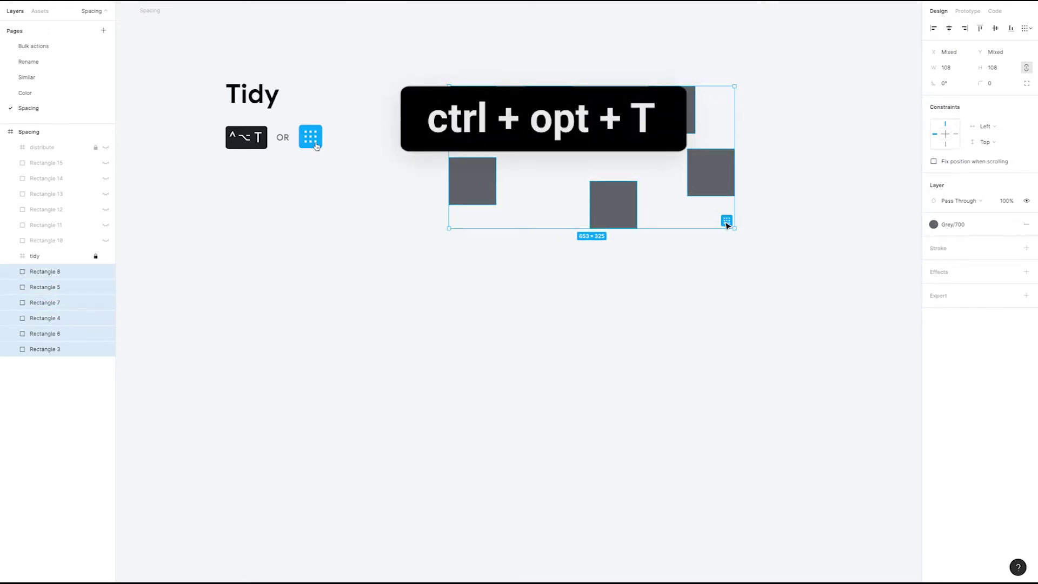
click(1028, 29)
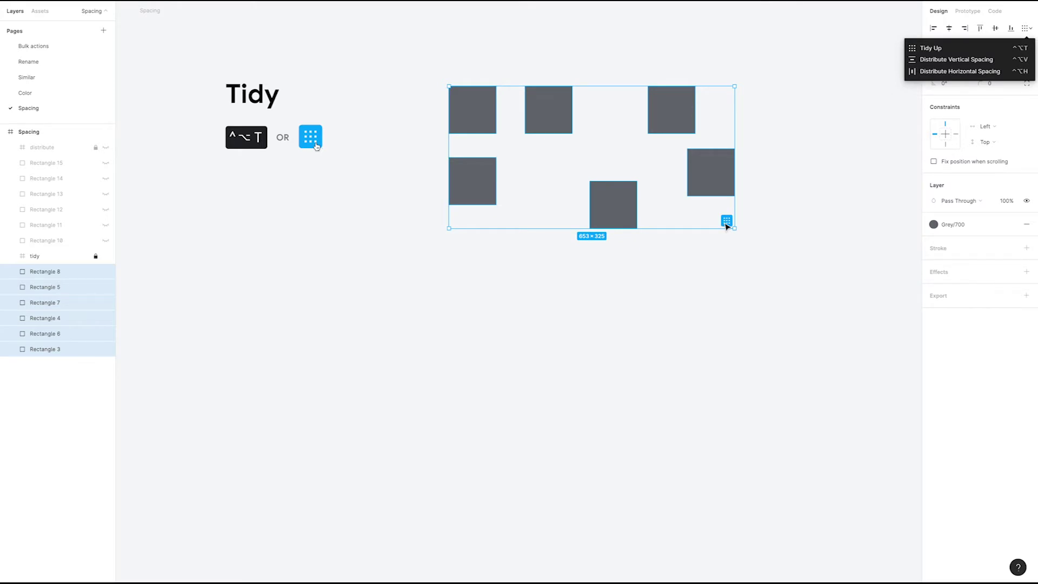
Tidy the six grey squares into a two-by-three grid, then deselect them.
click(727, 223)
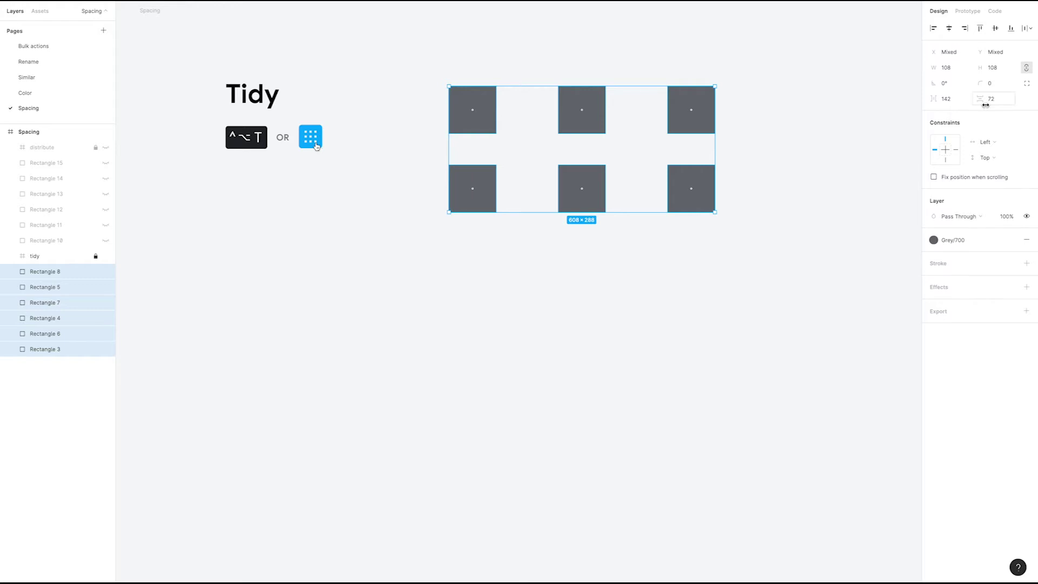
click(756, 291)
Hide the Tidy example frame and all its layers.
click(34, 257)
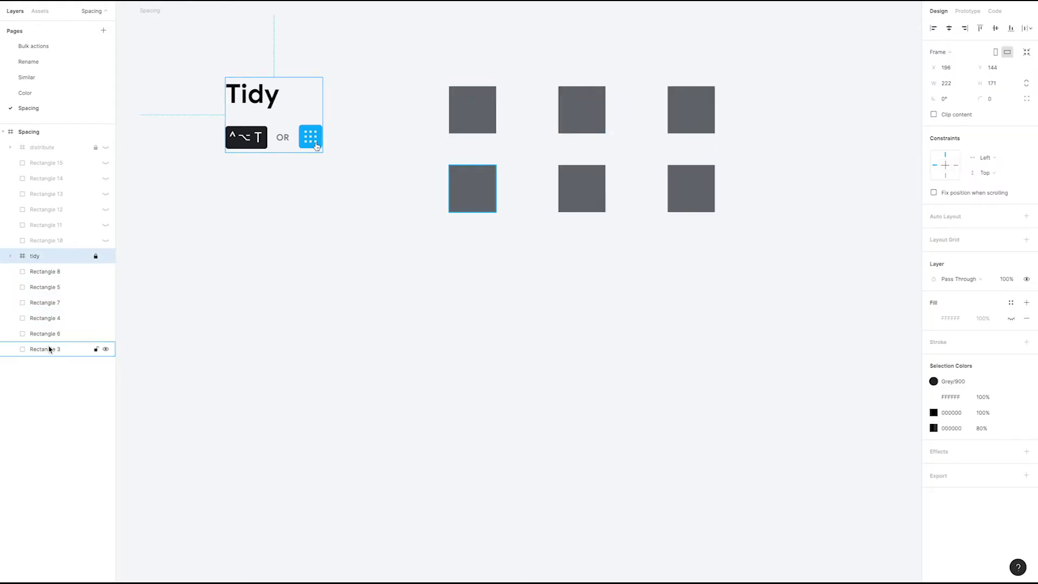
shift+click(50, 350)
key(super+shift+h)
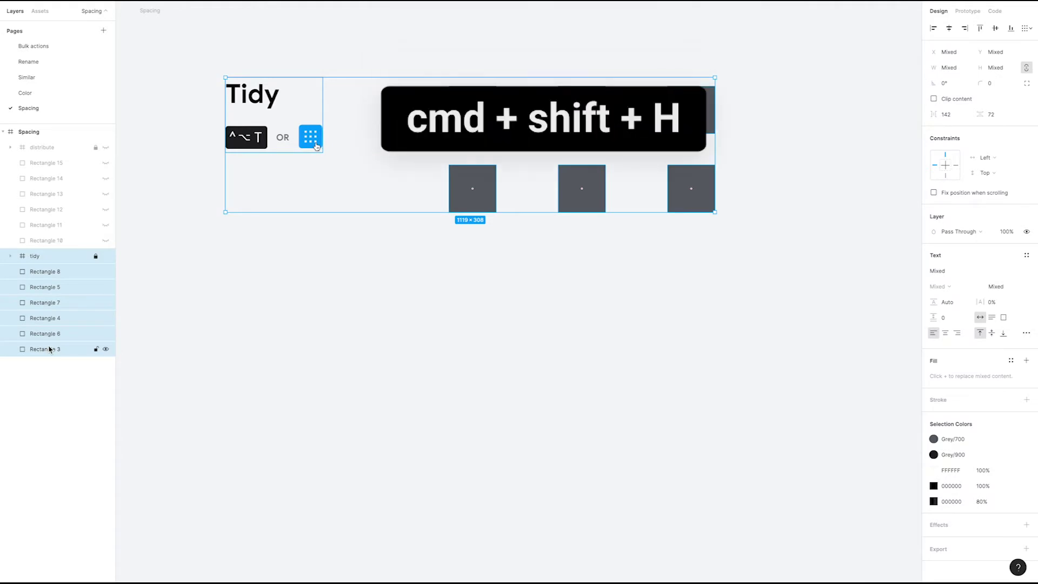
Unhide the Distribute example with its blue and green squares.
click(46, 240)
shift+click(34, 148)
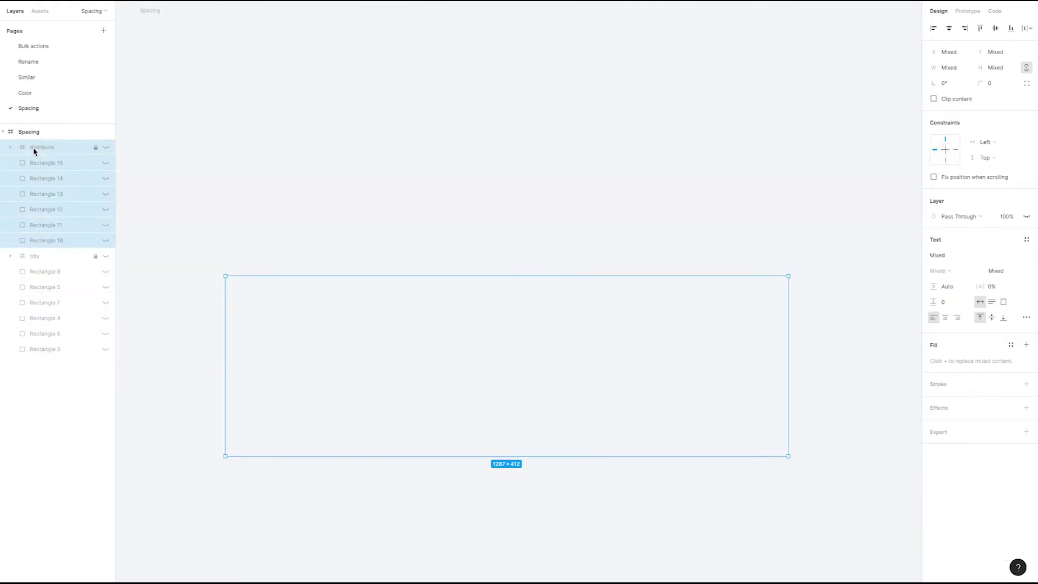
key(super+shift+h)
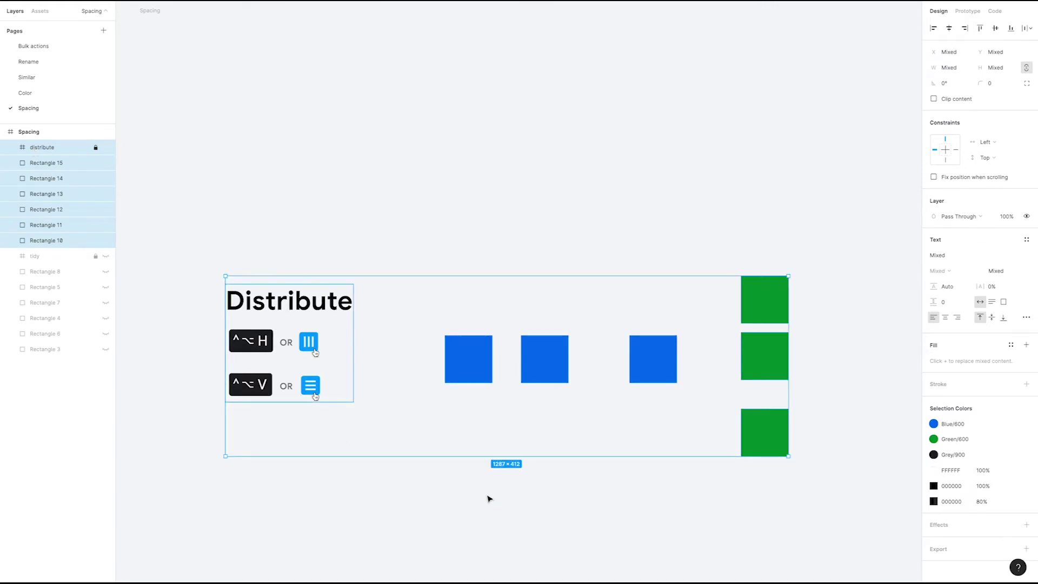
Clear the selection, then select the three unevenly spaced blue squares together.
click(488, 498)
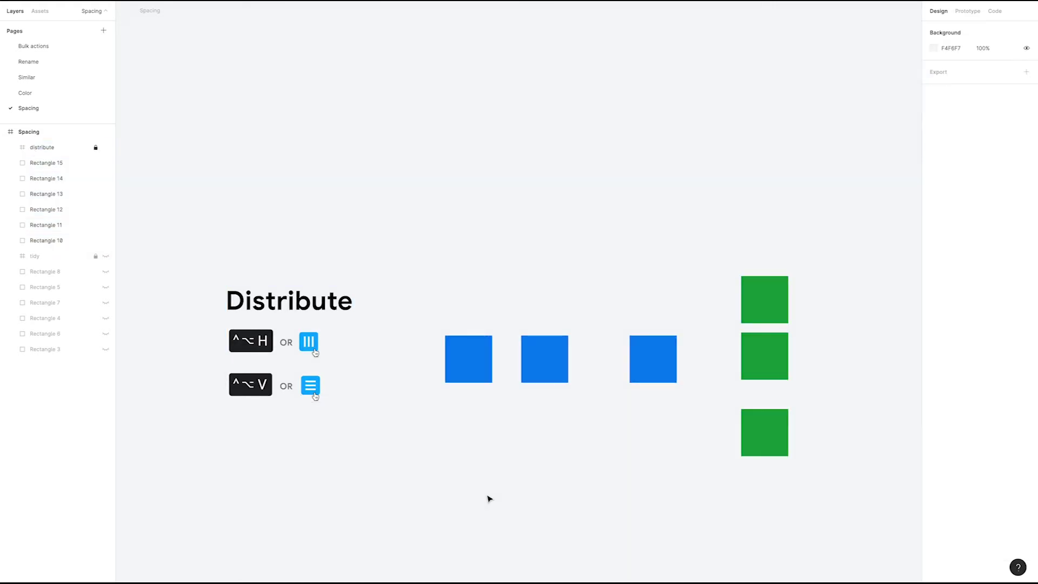
click(468, 367)
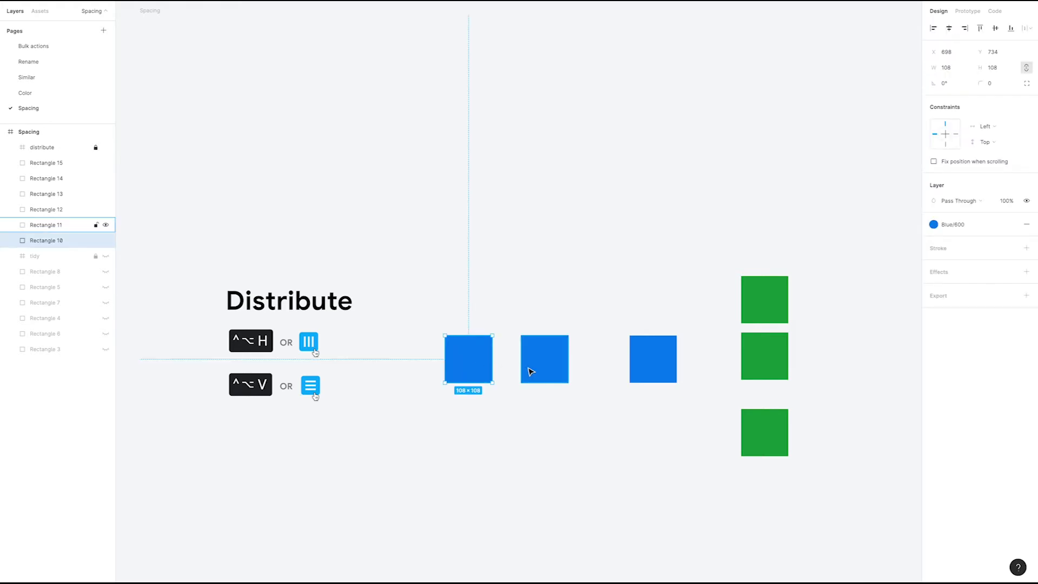
shift+click(545, 359)
shift+click(637, 369)
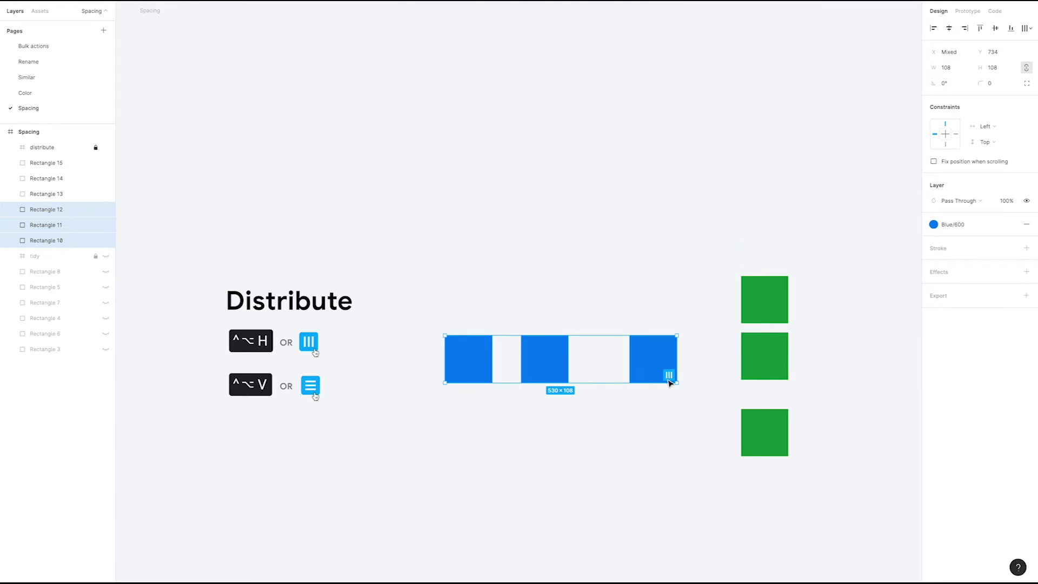
Space the three blue squares evenly horizontally, then select the top green square.
click(668, 375)
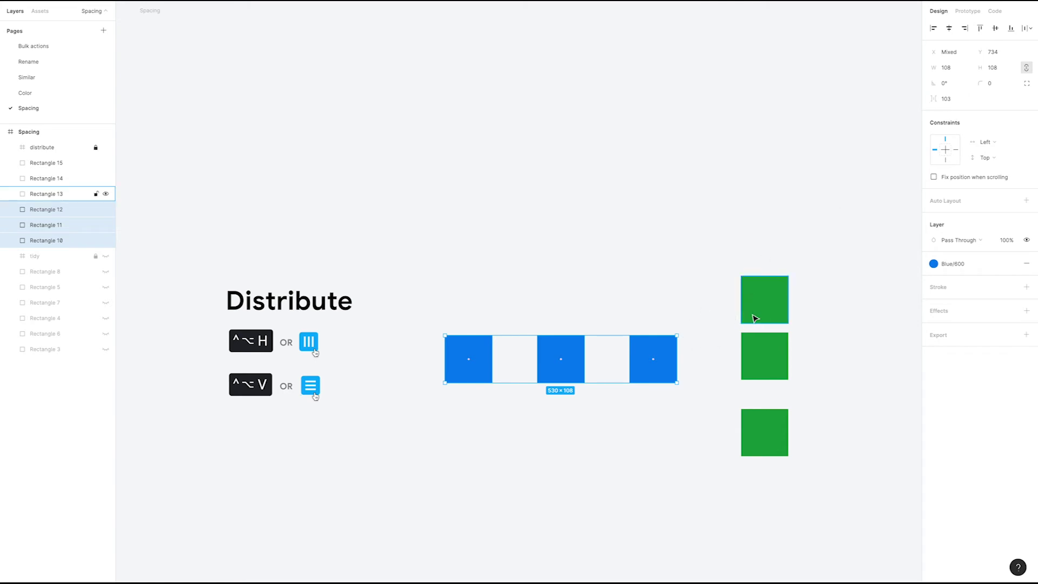
click(764, 302)
Space all three green squares evenly vertically with Ctrl+Alt+V, then view the options and deselect.
shift+click(764, 355)
shift+click(774, 432)
key(ctrl+alt+v)
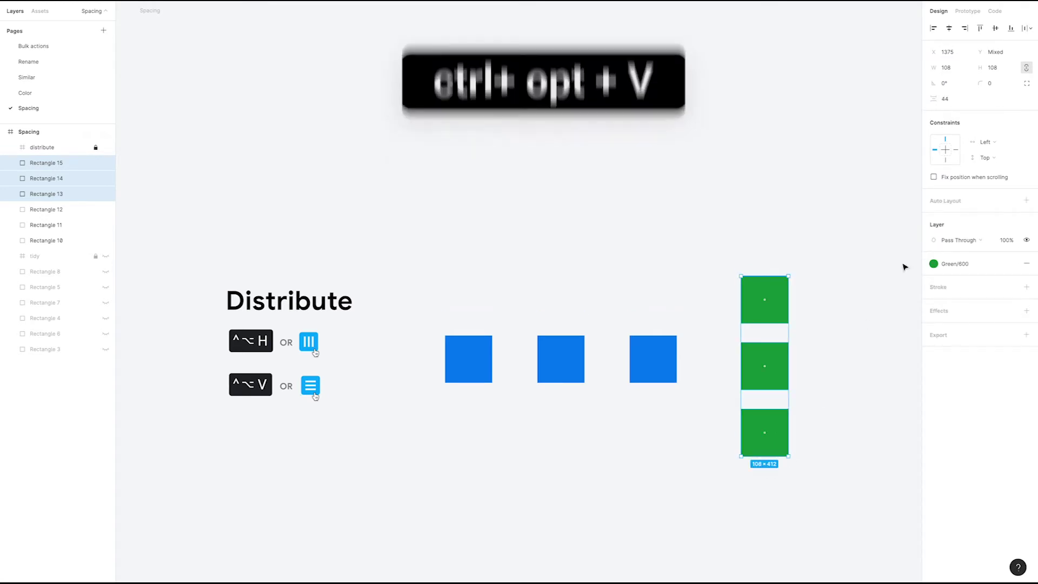
click(1029, 28)
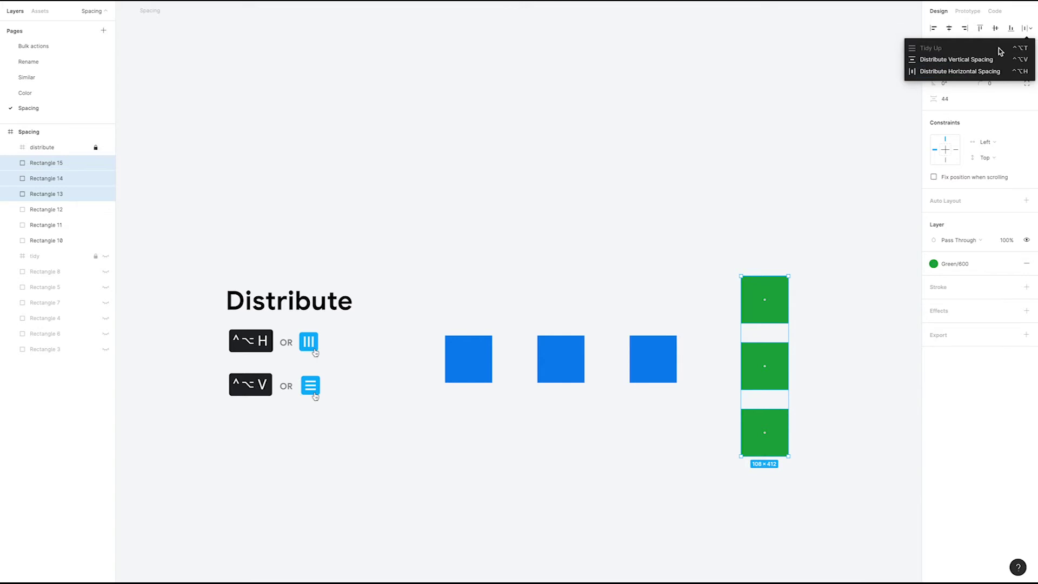
click(427, 443)
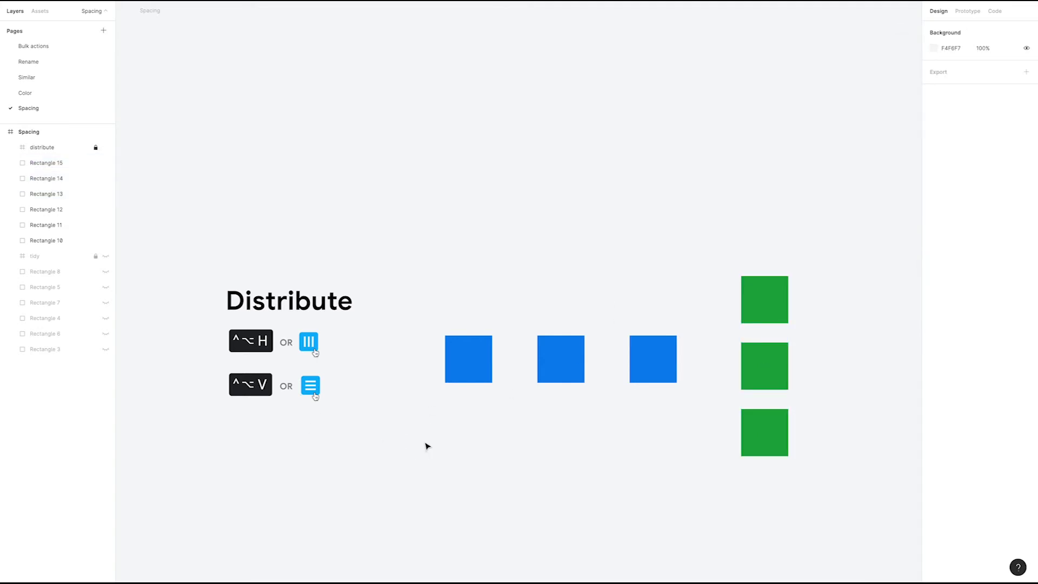
Unhide the Tidy group through Rectangle 3 and clear the selection.
click(34, 261)
shift+click(46, 348)
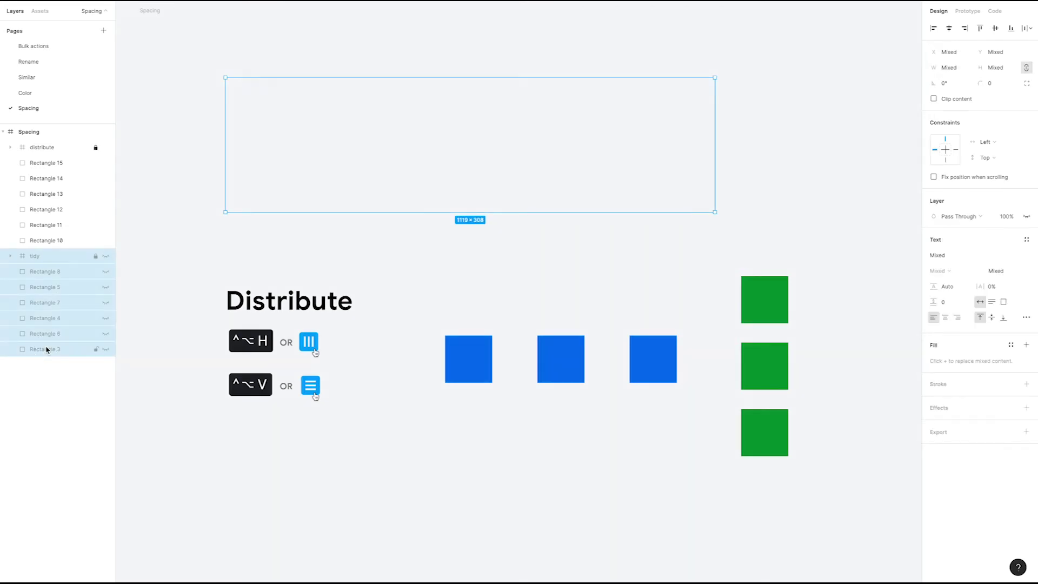
key(ctrl+shift+h)
click(454, 268)
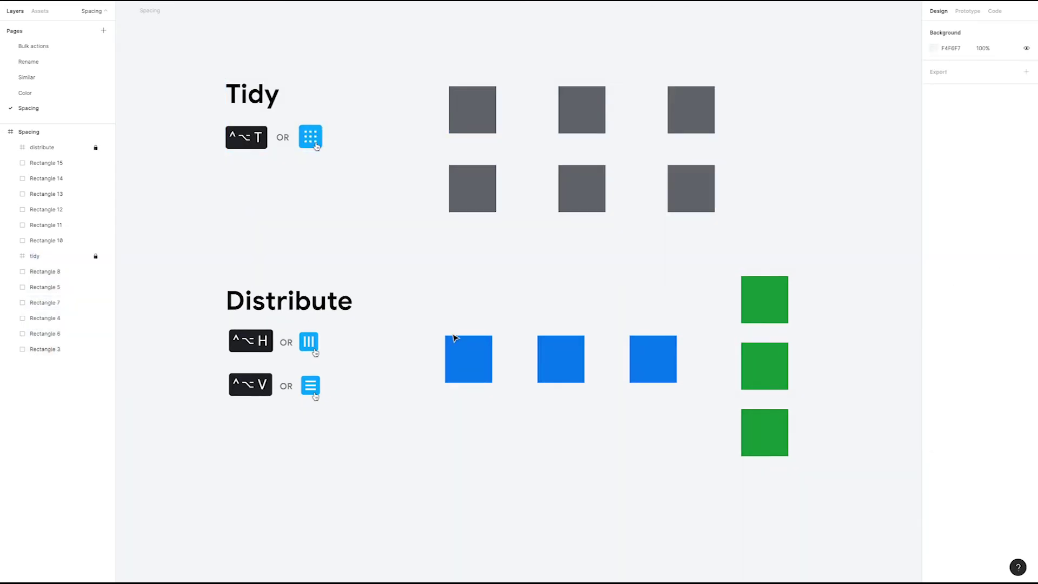
Select all six grey squares and edit their horizontal gap.
click(473, 108)
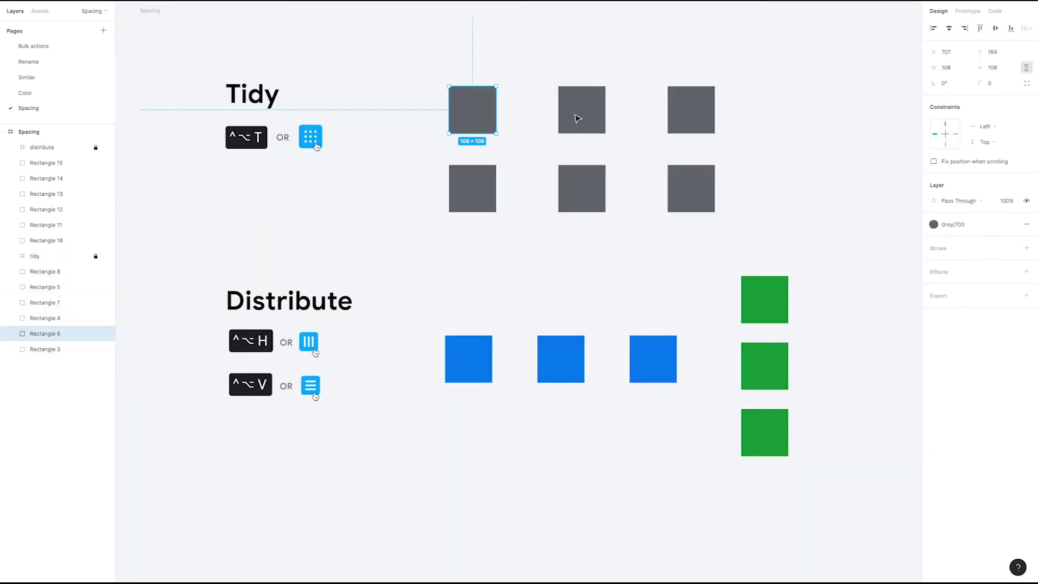
shift+click(582, 109)
shift+click(691, 110)
shift+click(691, 188)
shift+click(581, 188)
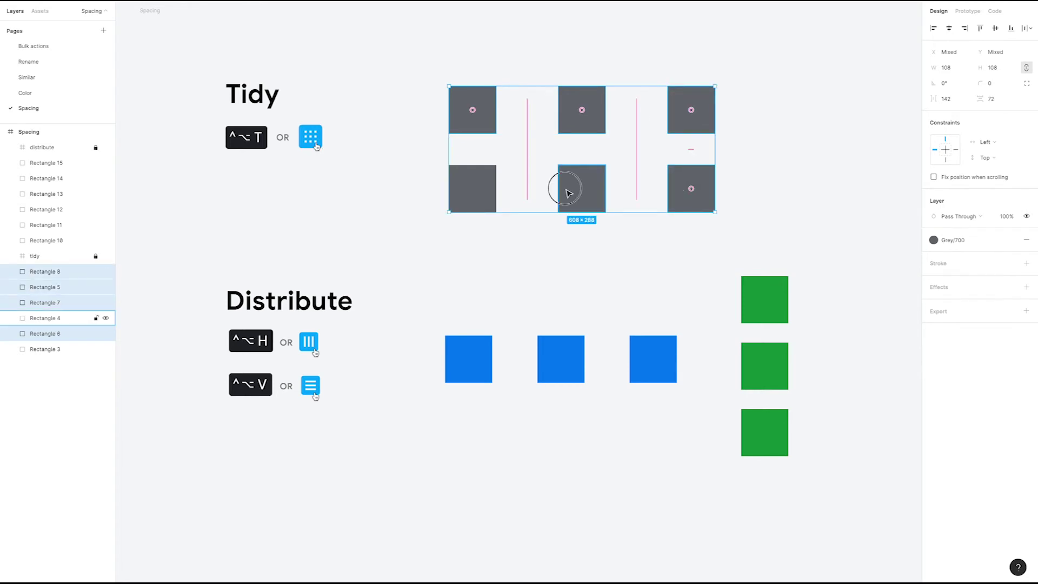
shift+click(474, 188)
click(949, 100)
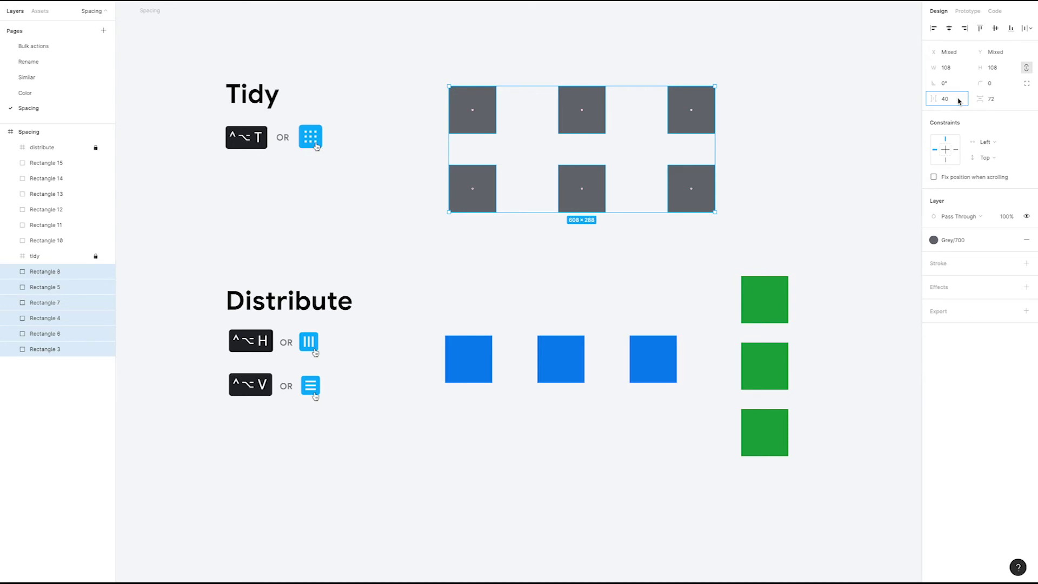
Apply a horizontal gap of 60 and vertical 40, then widen the row gap to 140.
key(Tab)
key(Return)
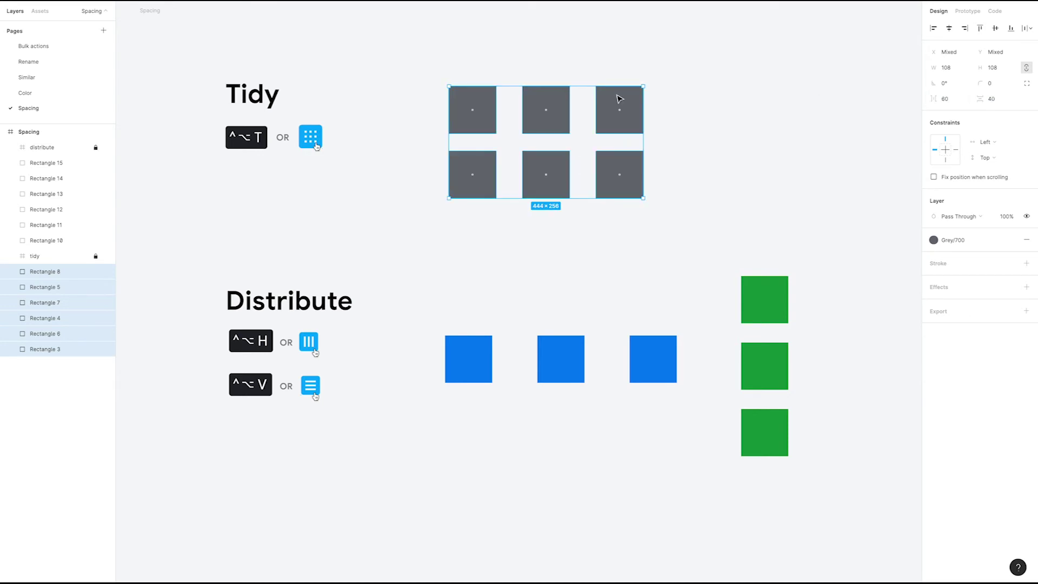
drag(573, 141, 575, 168)
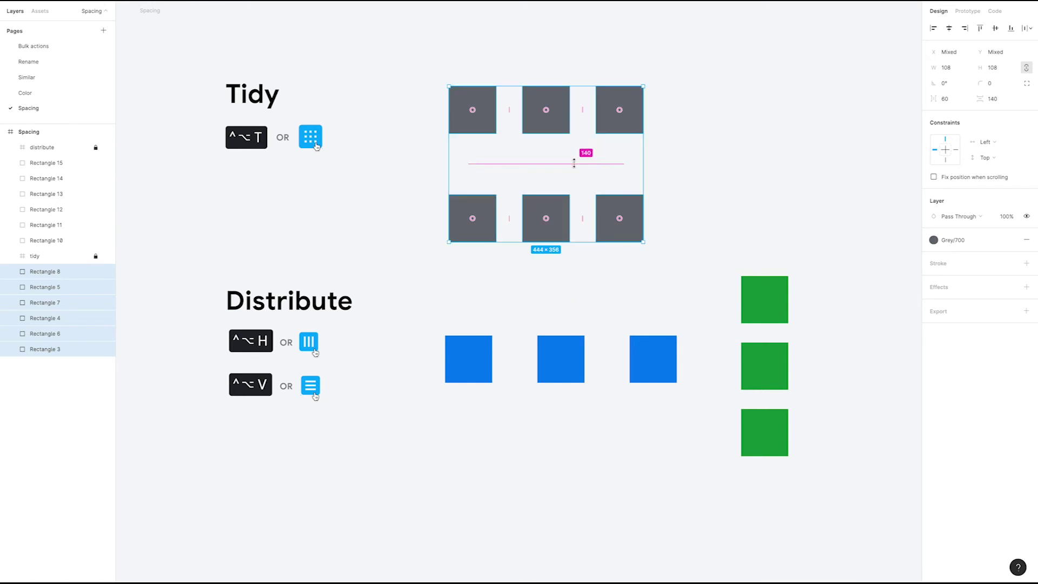
Widen the grey column gap to 189 and move squares into a four-over-two arrangement.
drag(509, 111, 610, 115)
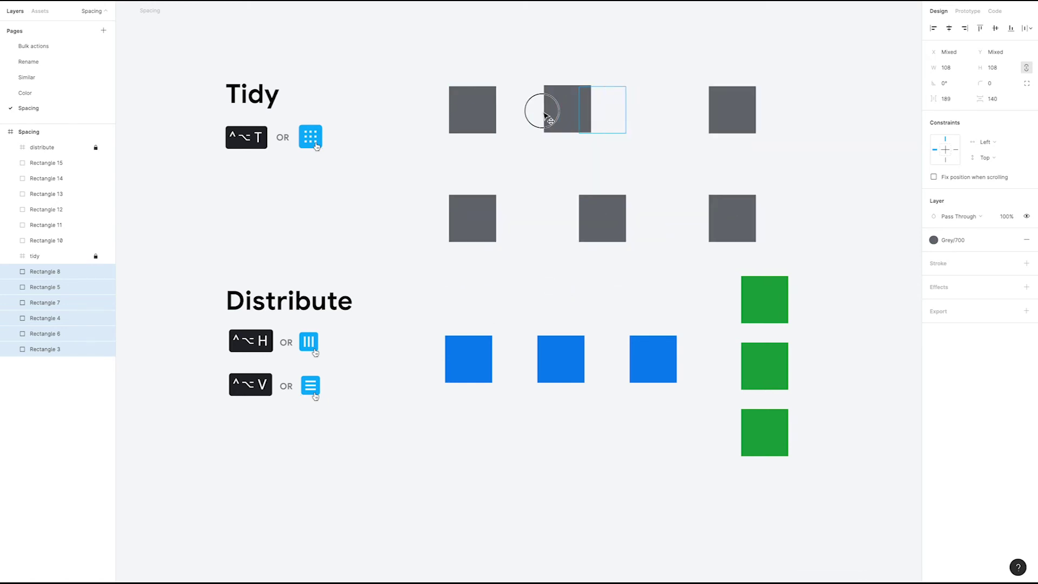
drag(473, 219, 602, 219)
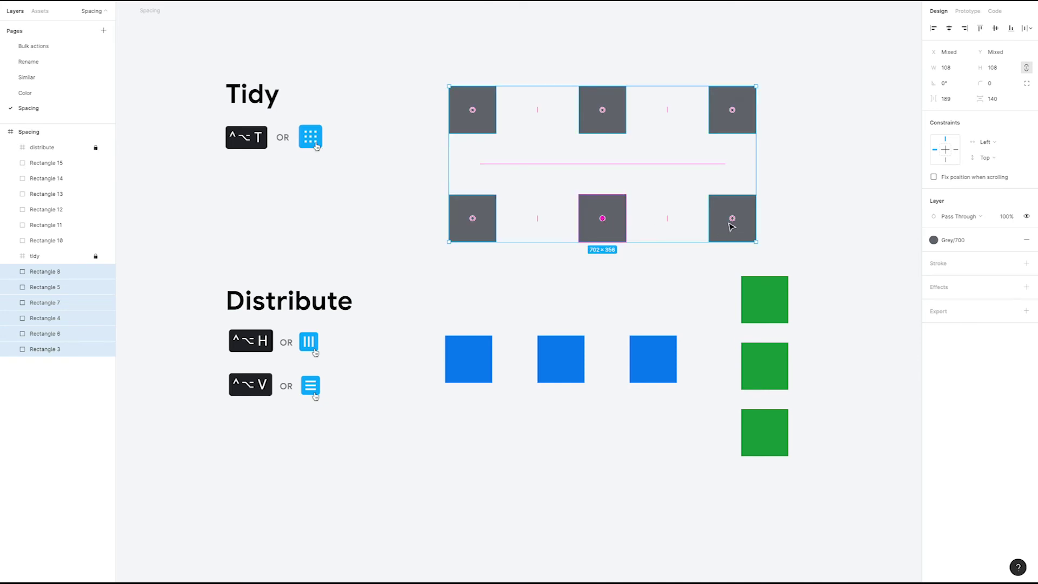
drag(731, 219, 862, 110)
Select the three green squares together.
click(763, 296)
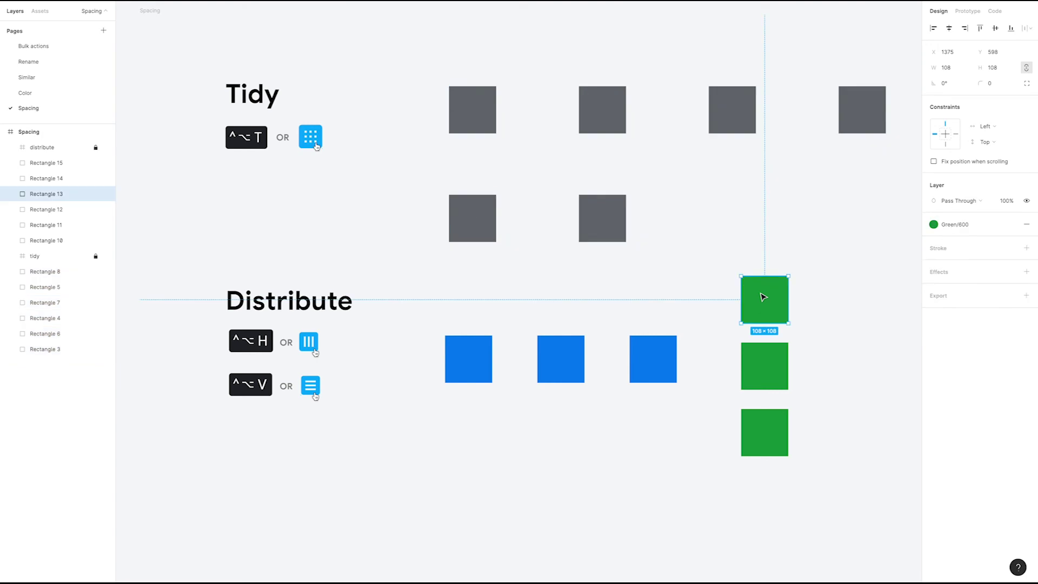
shift+click(764, 366)
shift+click(765, 432)
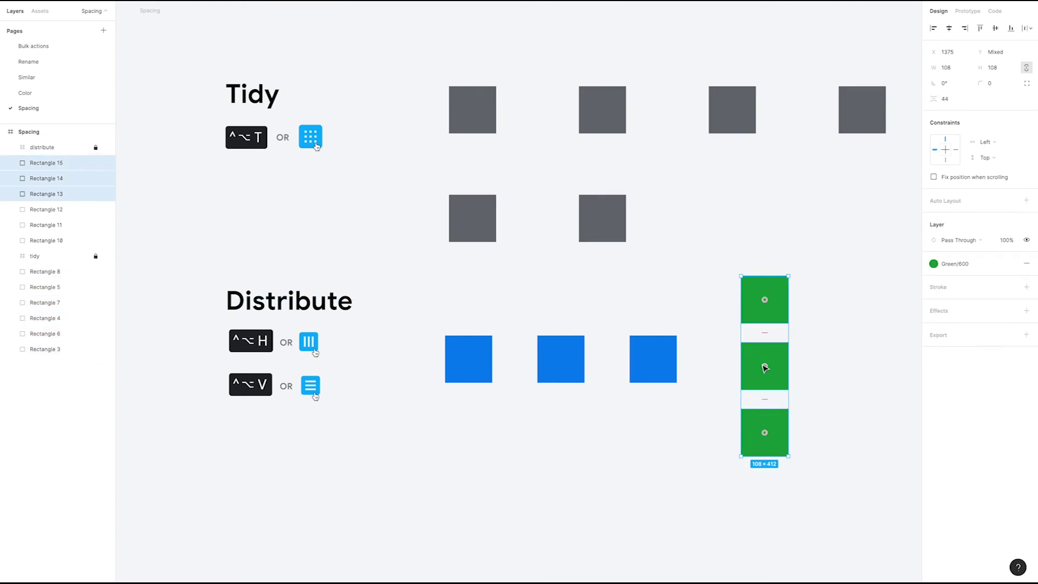